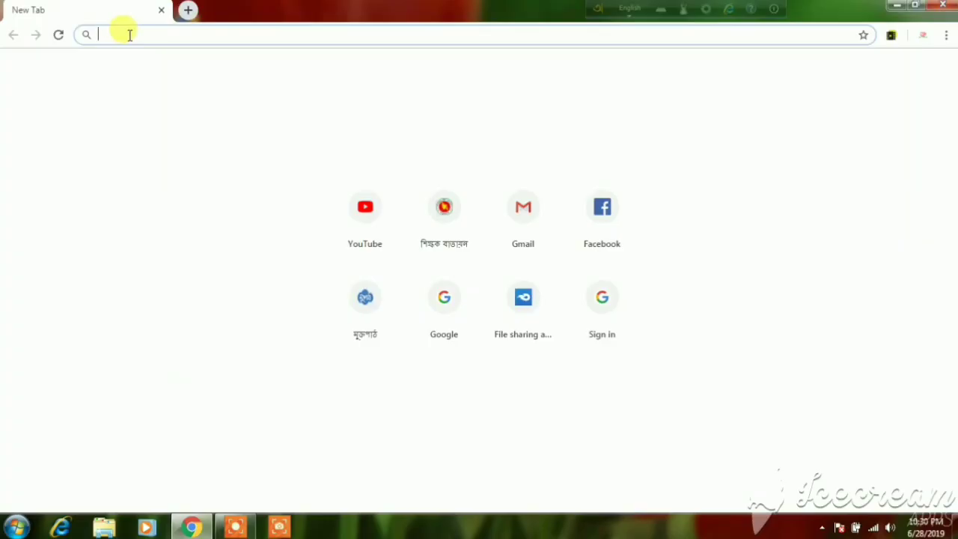
{"action": "type", "text": "ww"}
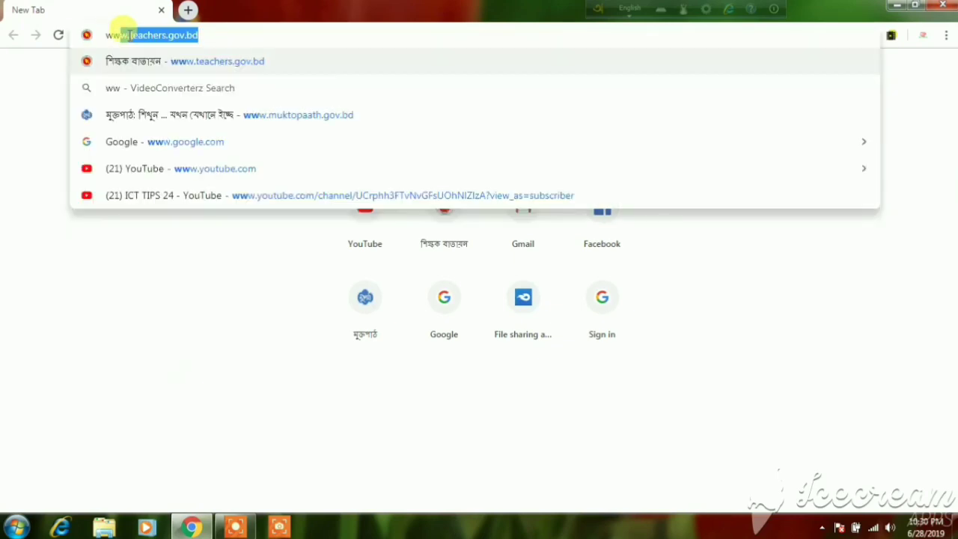
{"action": "type", "text": "w."}
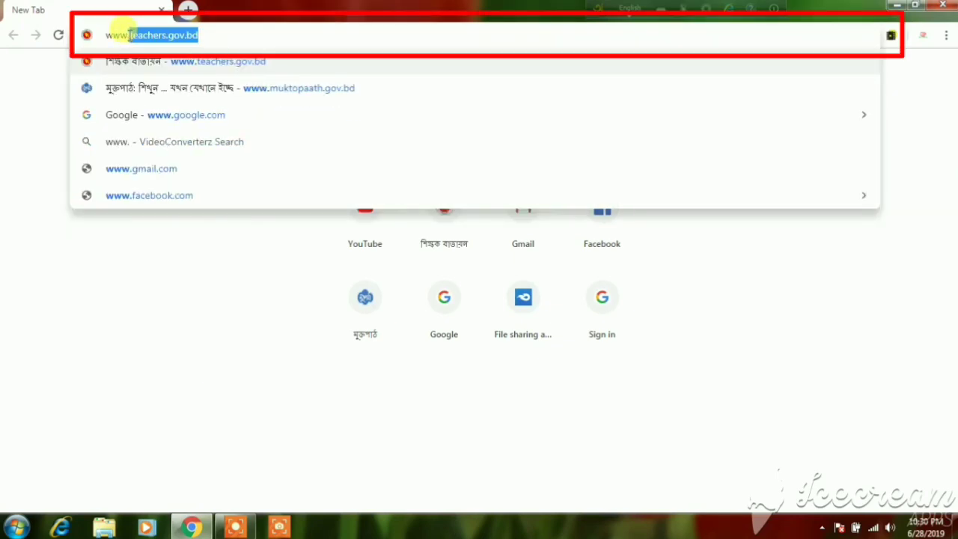
{"action": "type", "text": "teac"}
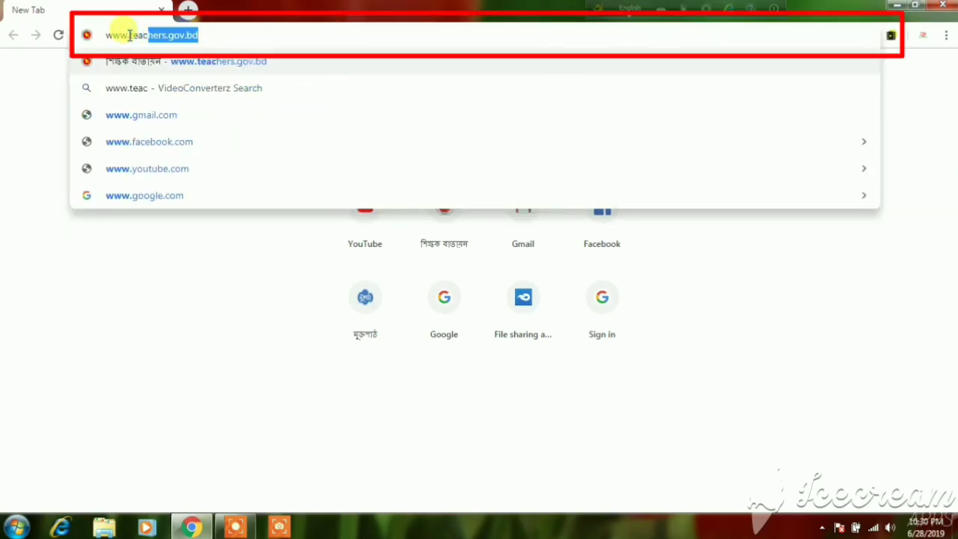
{"action": "type", "text": "hers"}
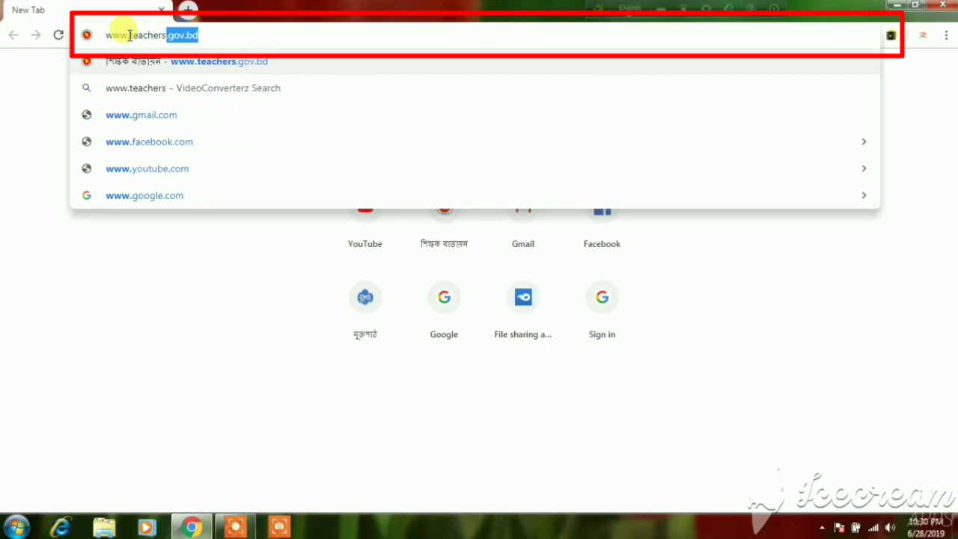
{"action": "type", "text": ".go"}
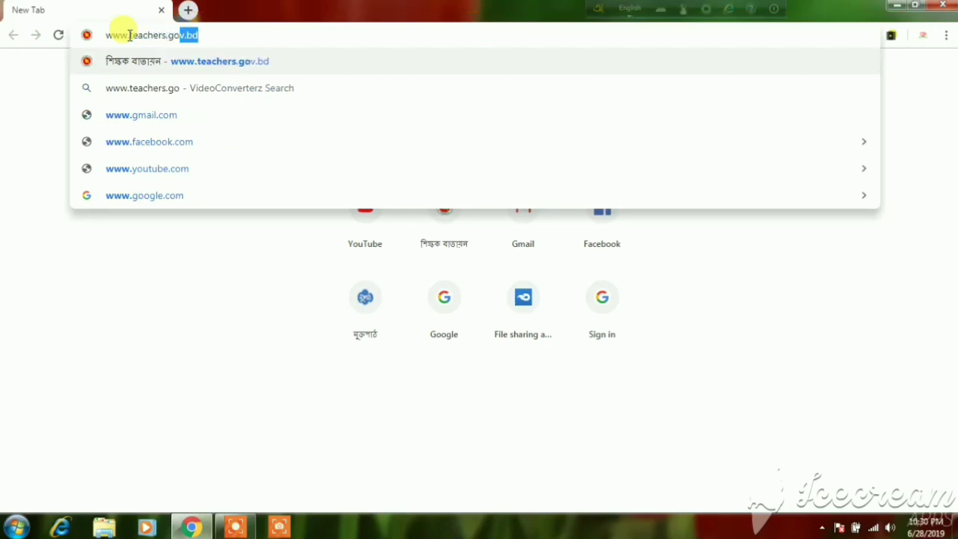
{"action": "type", "text": "v."}
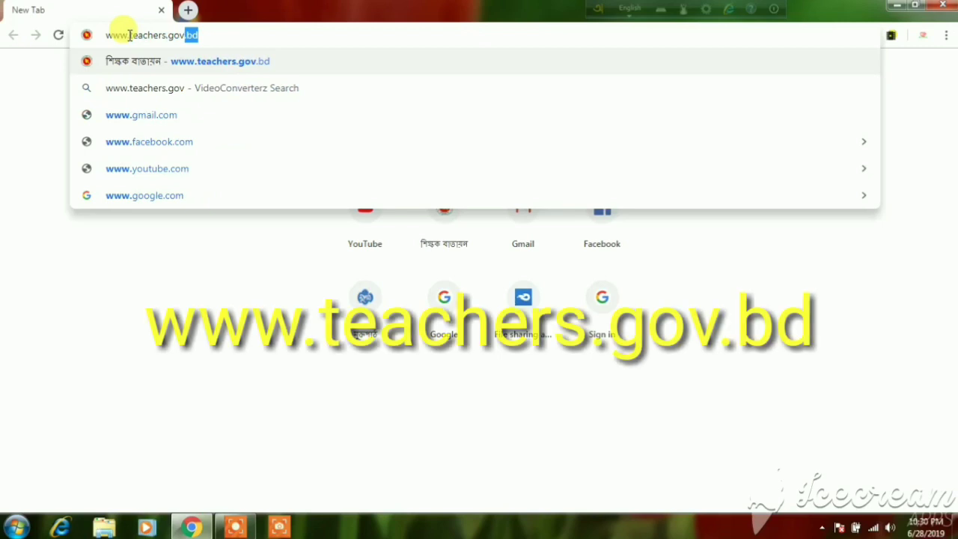
{"action": "type", "text": "bd"}
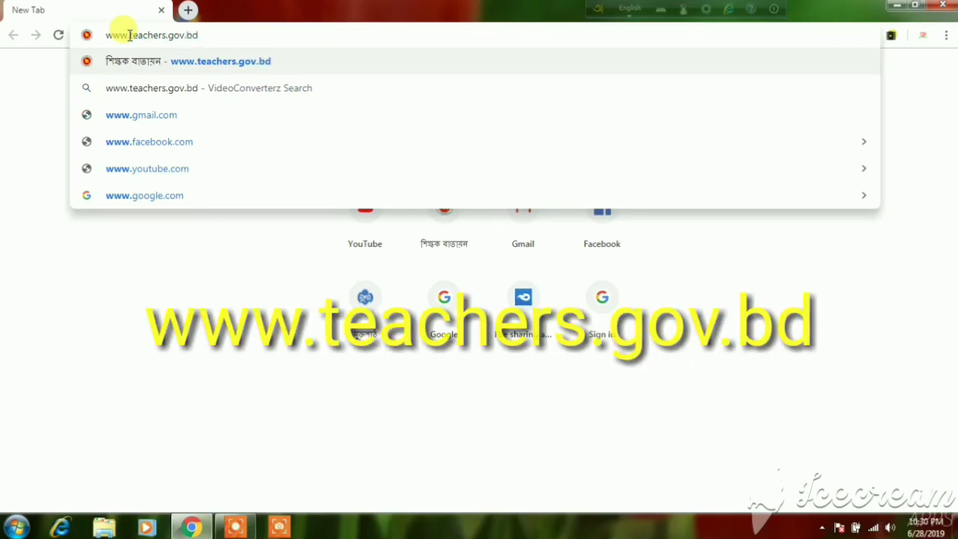
{"action": "key", "text": "Return"}
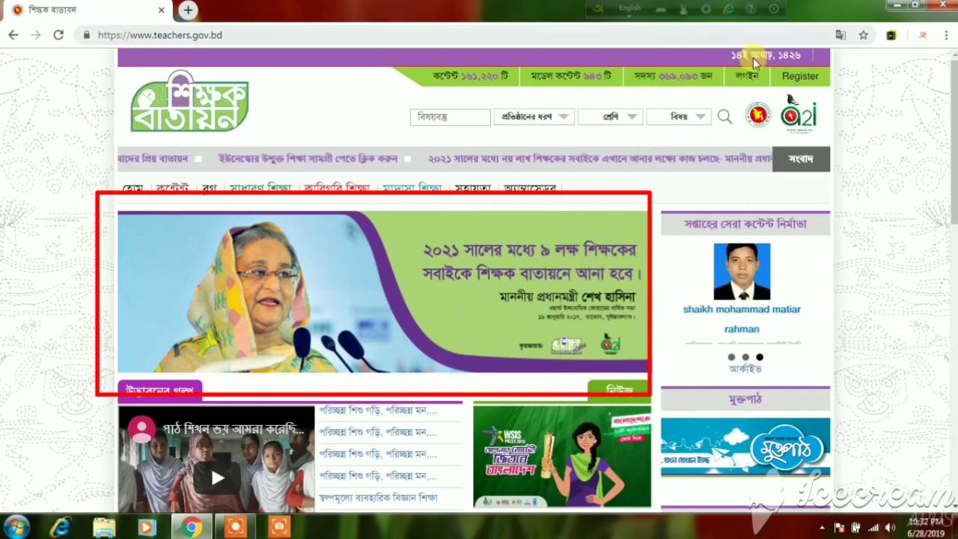
Open the Register page from the top-right link of the home page.
{"action": "left_click", "coordinate": [801, 78]}
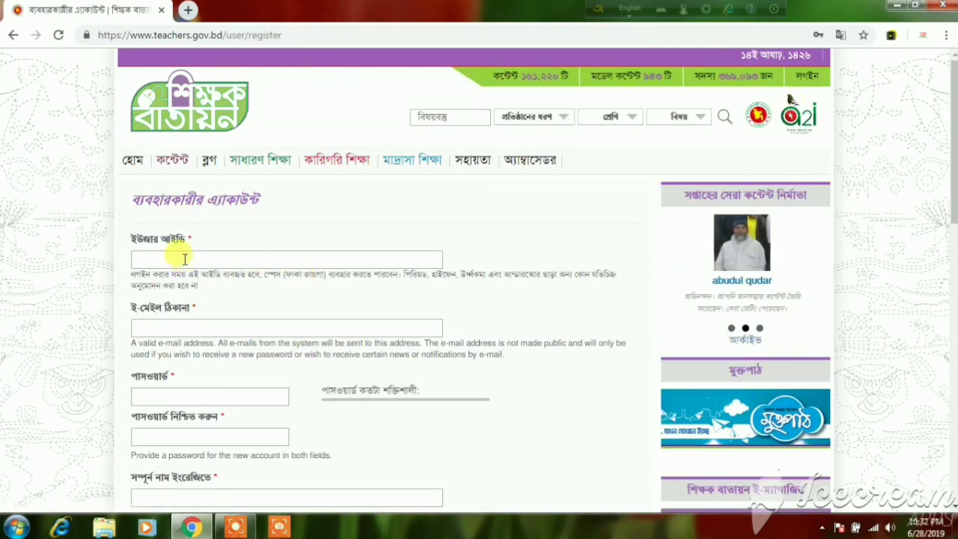
Enter the chosen user ID and the teacher's Gmail address in the registration form.
{"action": "left_click", "coordinate": [184, 259]}
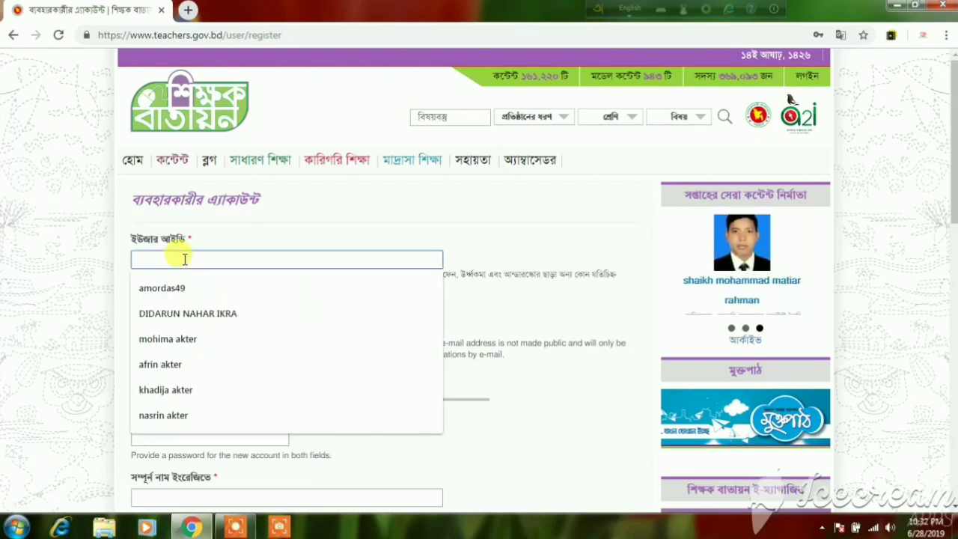
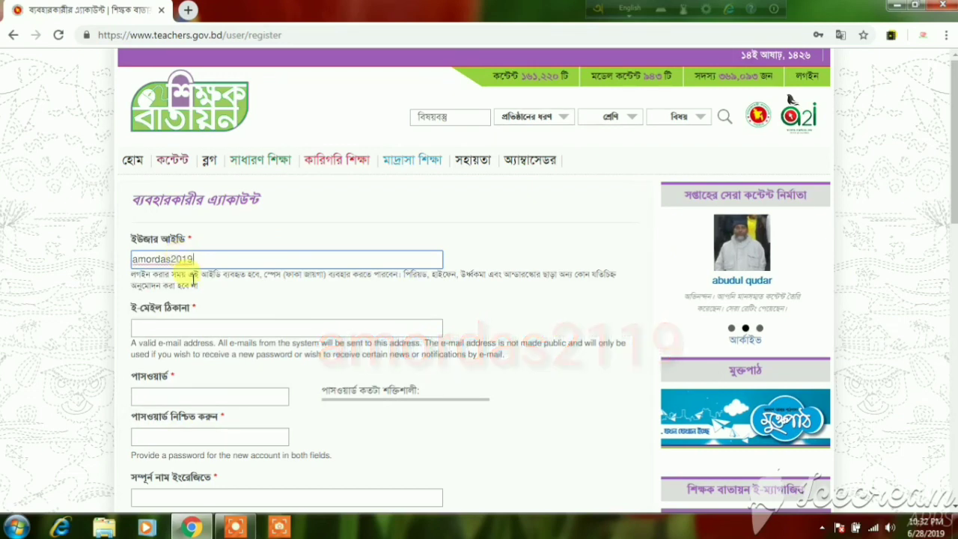
{"action": "left_click", "coordinate": [186, 321]}
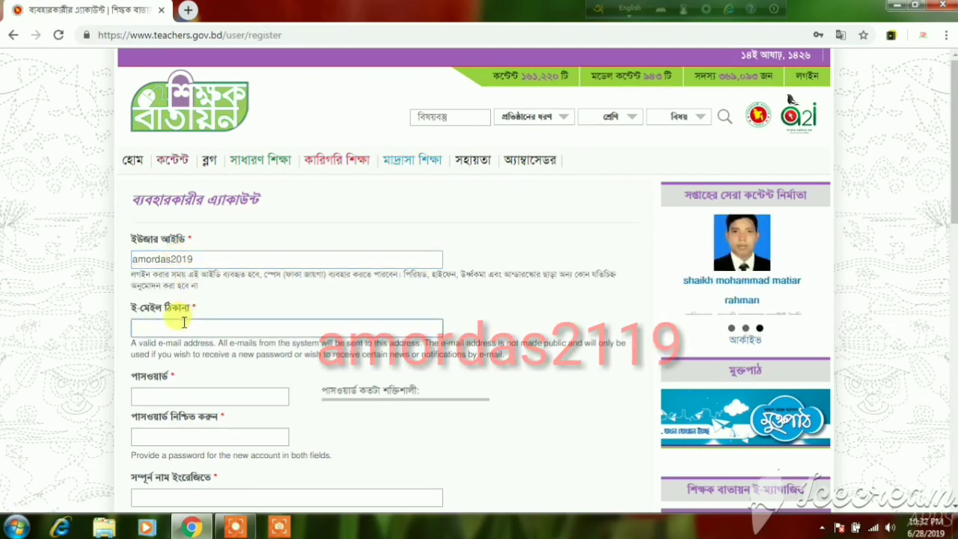
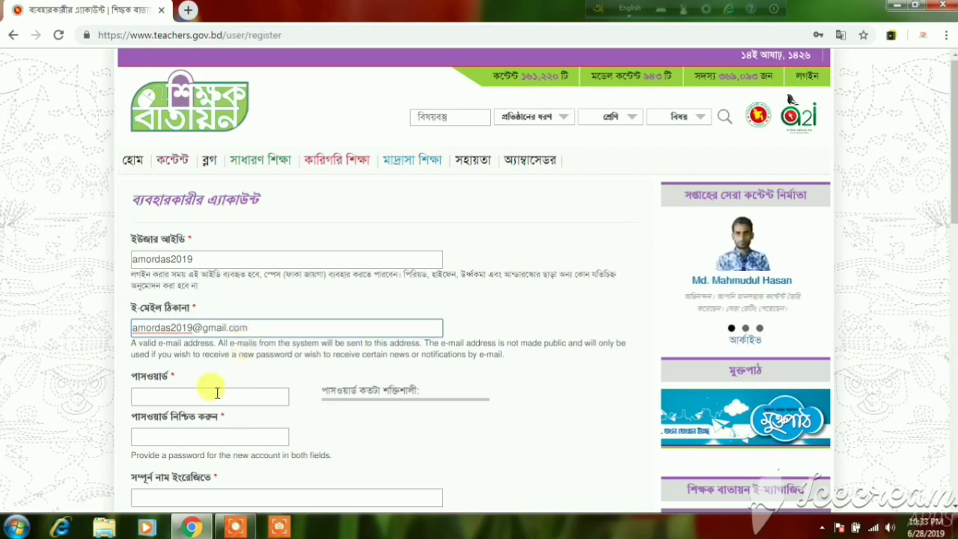
Type the account password and retype it in the confirm-password field.
{"action": "left_click", "coordinate": [206, 397]}
{"action": "left_click", "coordinate": [206, 396]}
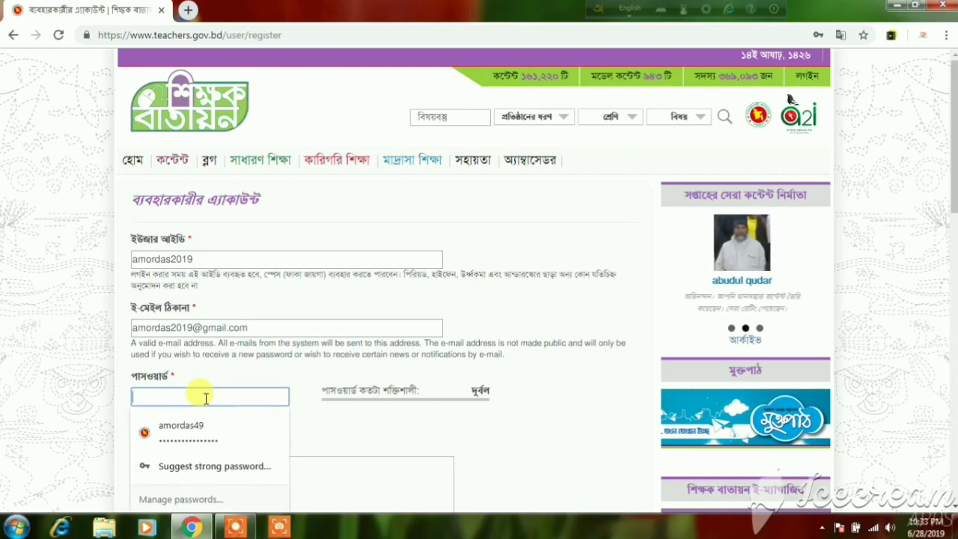
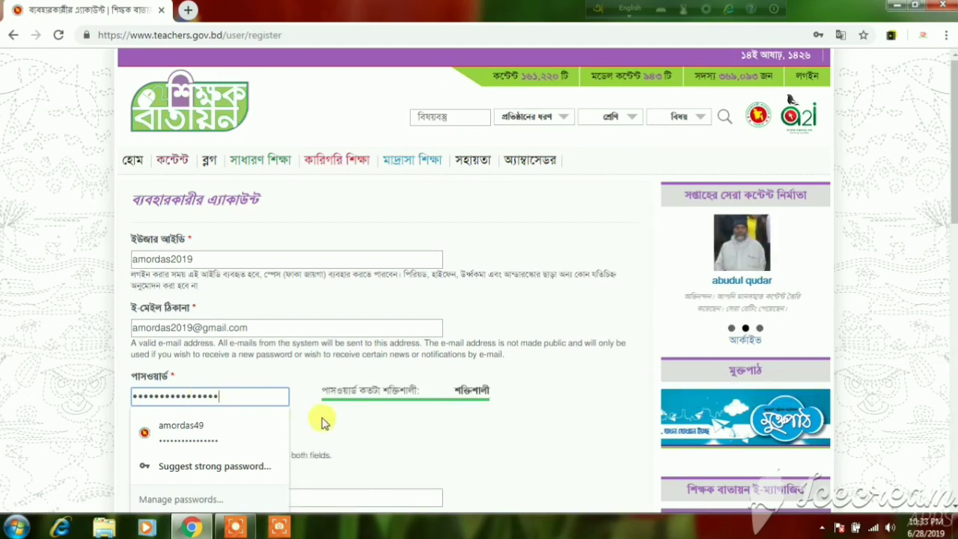
{"action": "left_click", "coordinate": [198, 437]}
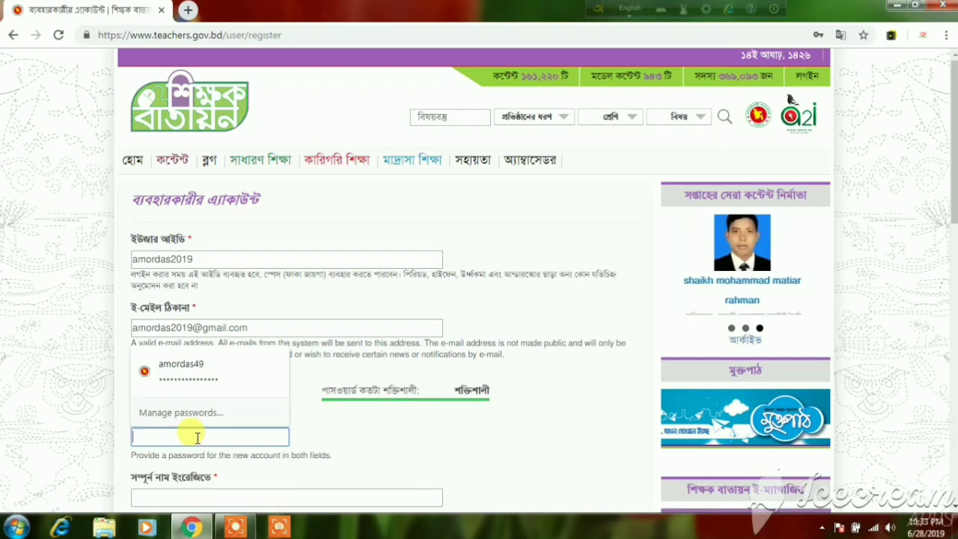
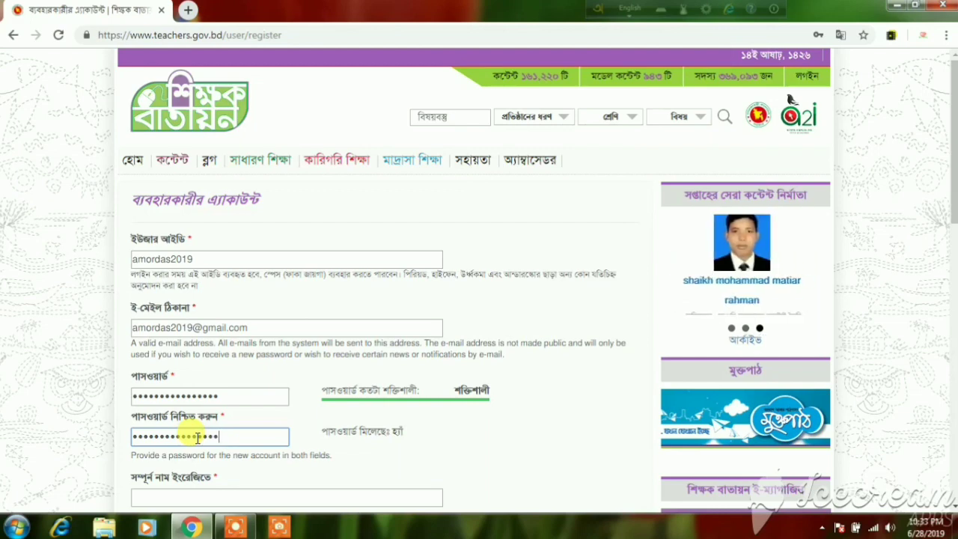
{"action": "scroll", "coordinate": [197, 440], "scroll_direction": "down", "scroll_amount": 1}
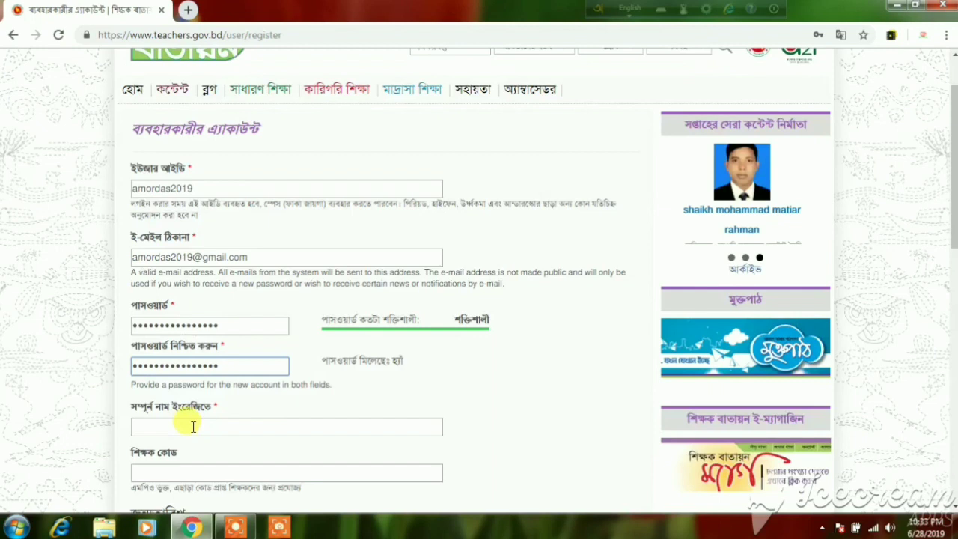
Enter the teacher's full name in capital letters and their teacher code.
{"action": "left_click", "coordinate": [187, 426]}
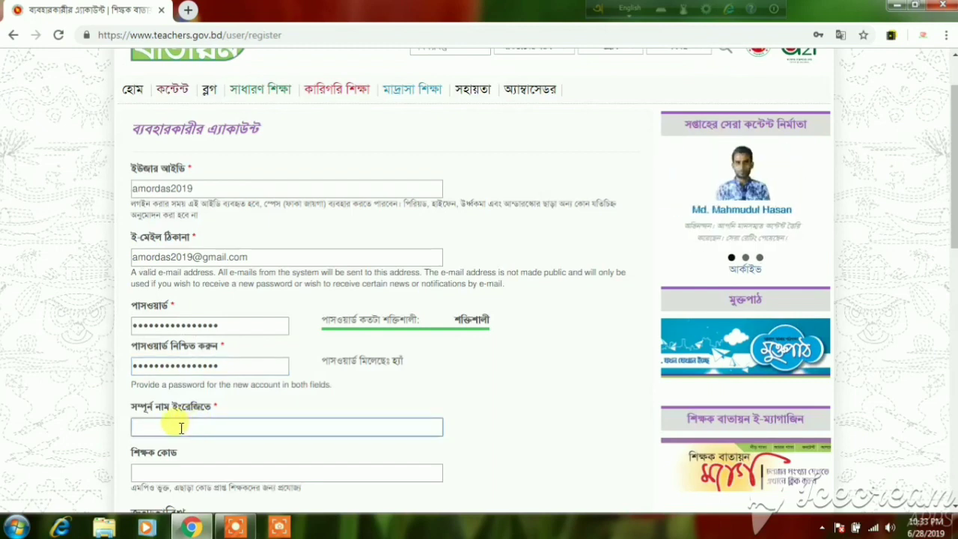
{"action": "key", "text": "Caps_Lock"}
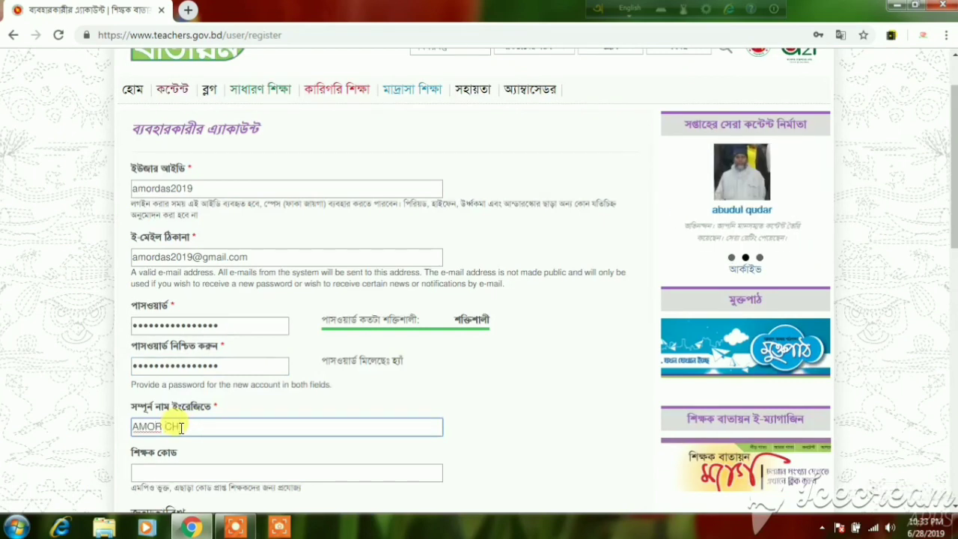
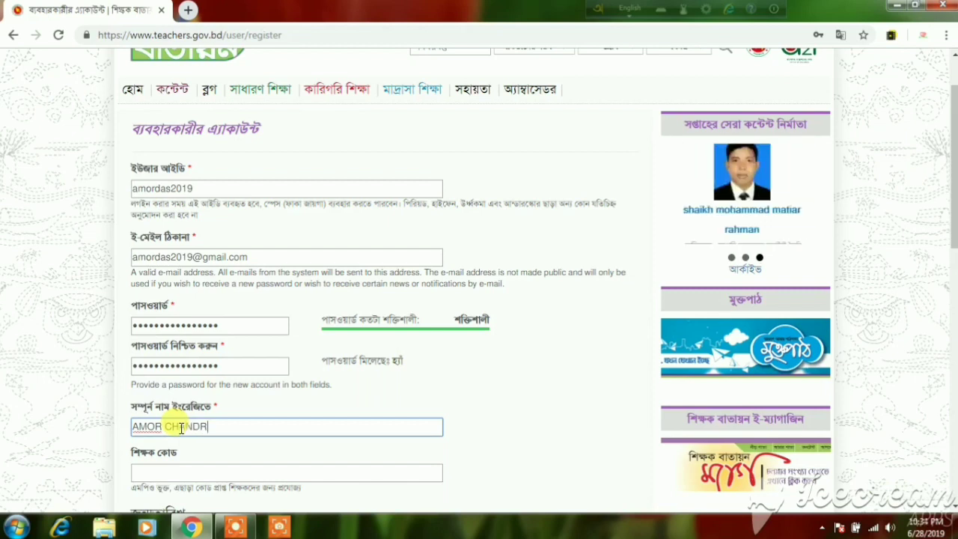
{"action": "left_click", "coordinate": [183, 470]}
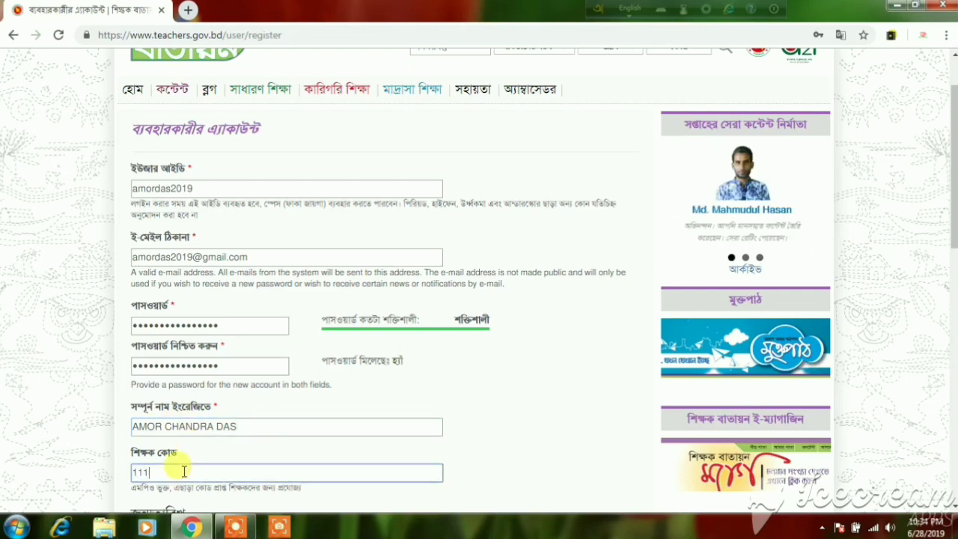
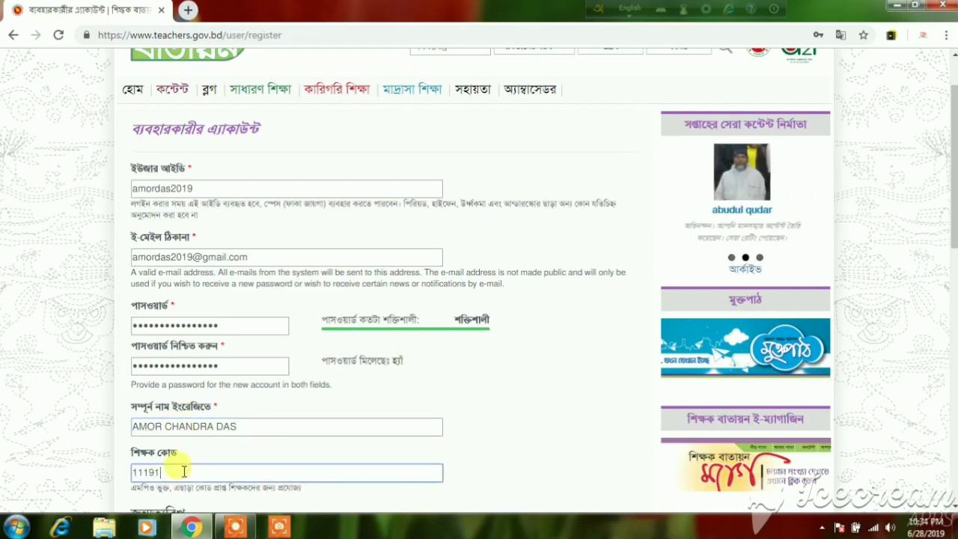
{"action": "scroll", "coordinate": [340, 430], "scroll_direction": "down", "scroll_amount": 3}
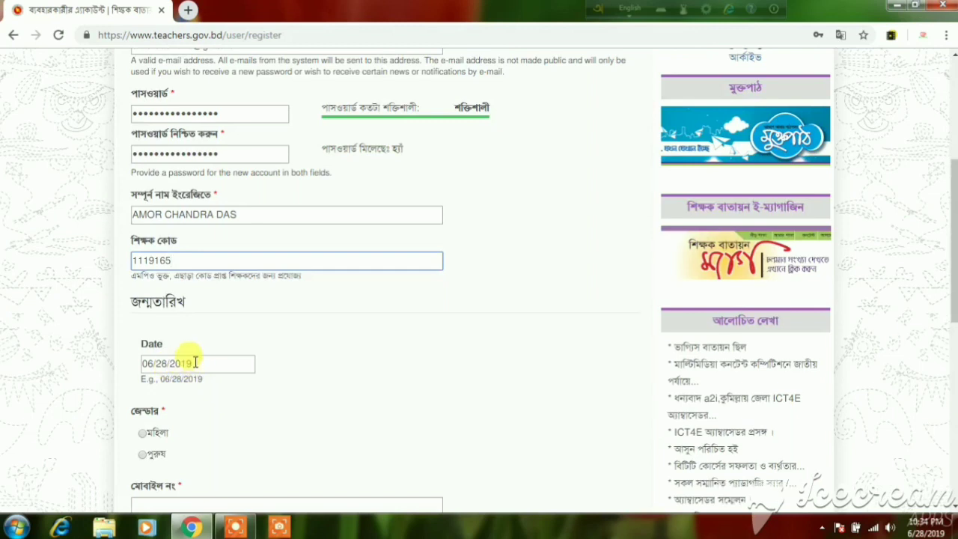
Change the birth date to 07/01/1985 and close the date picker.
{"action": "left_click", "coordinate": [152, 363]}
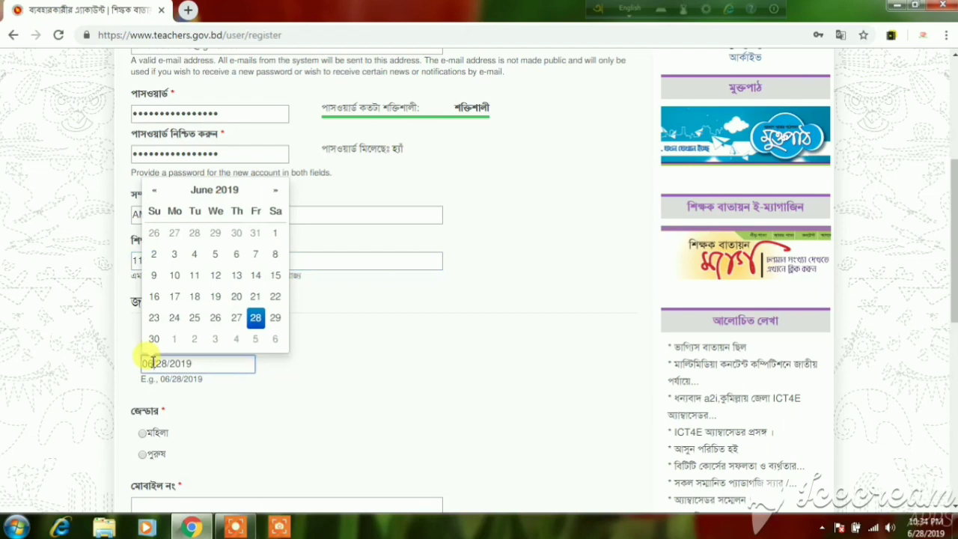
{"action": "key", "text": "BackSpace"}
{"action": "type", "text": "1"}
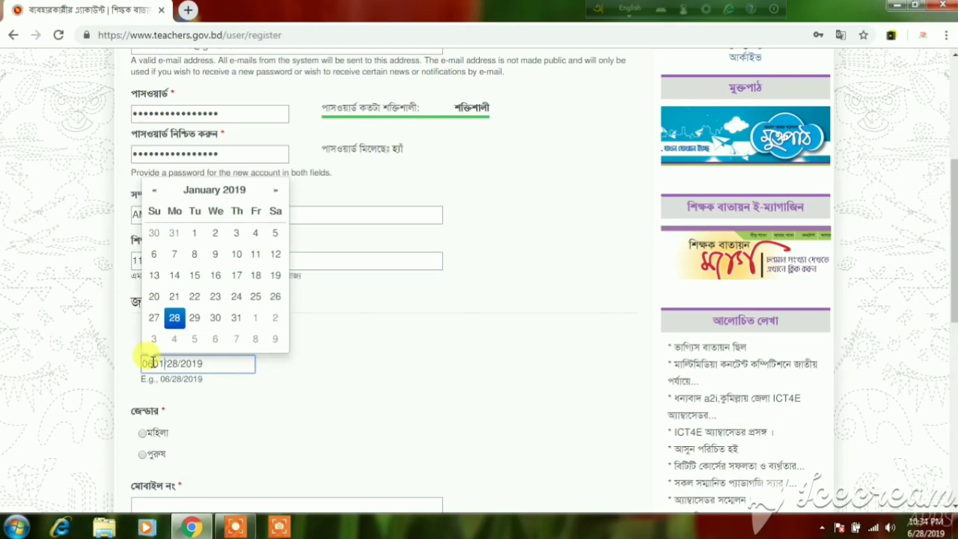
{"action": "key", "text": "BackSpace"}
{"action": "key", "text": "BackSpace"}
{"action": "key", "text": "BackSpace"}
{"action": "key", "text": "BackSpace"}
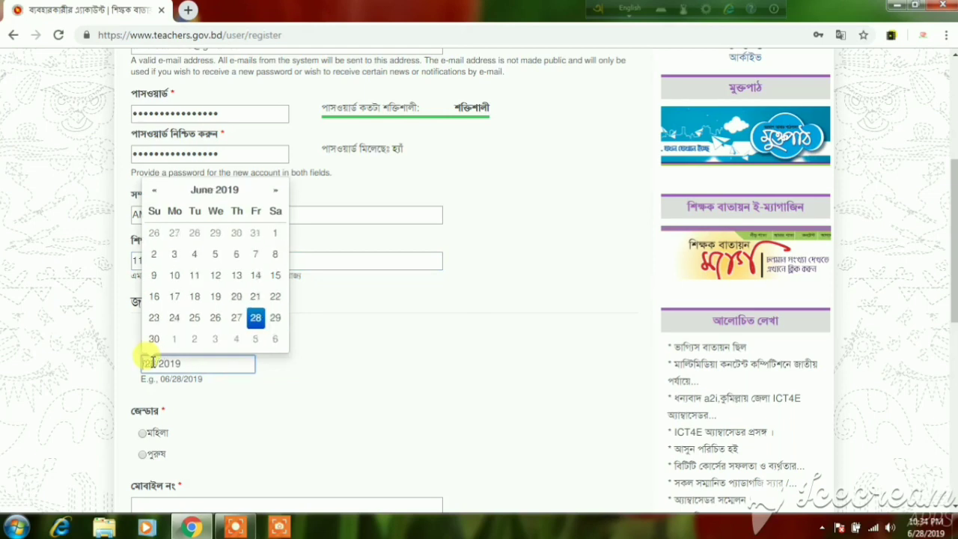
{"action": "type", "text": "28"}
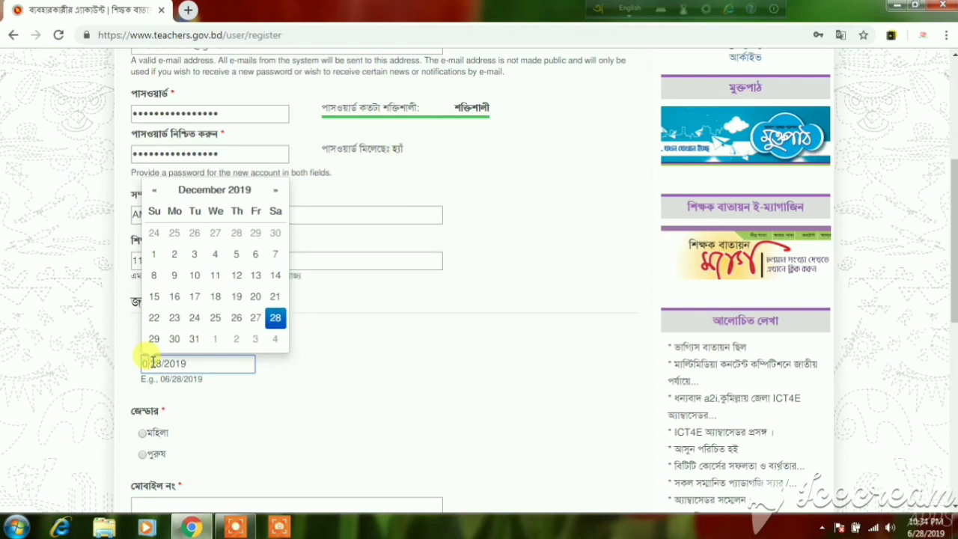
{"action": "type", "text": "7"}
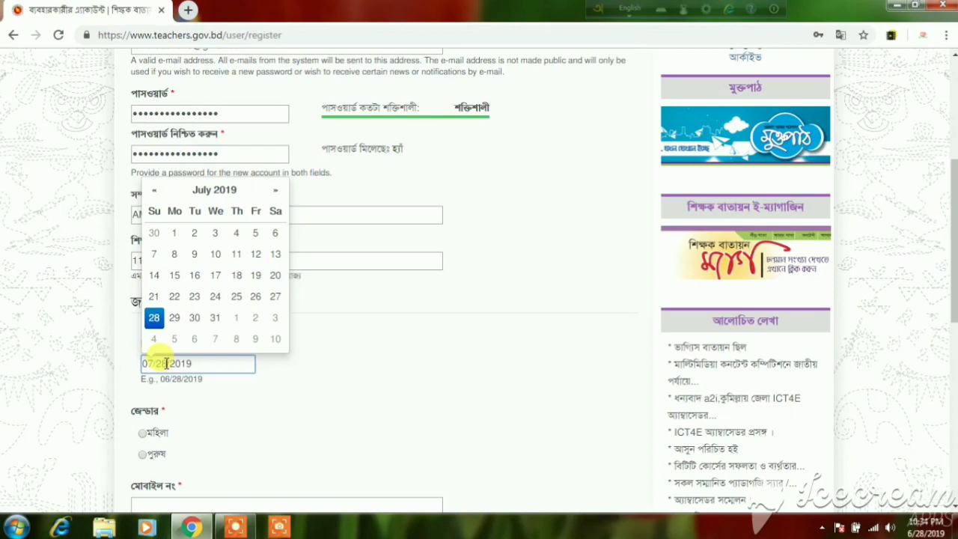
{"action": "key", "text": "BackSpace"}
{"action": "key", "text": "BackSpace"}
{"action": "type", "text": "0"}
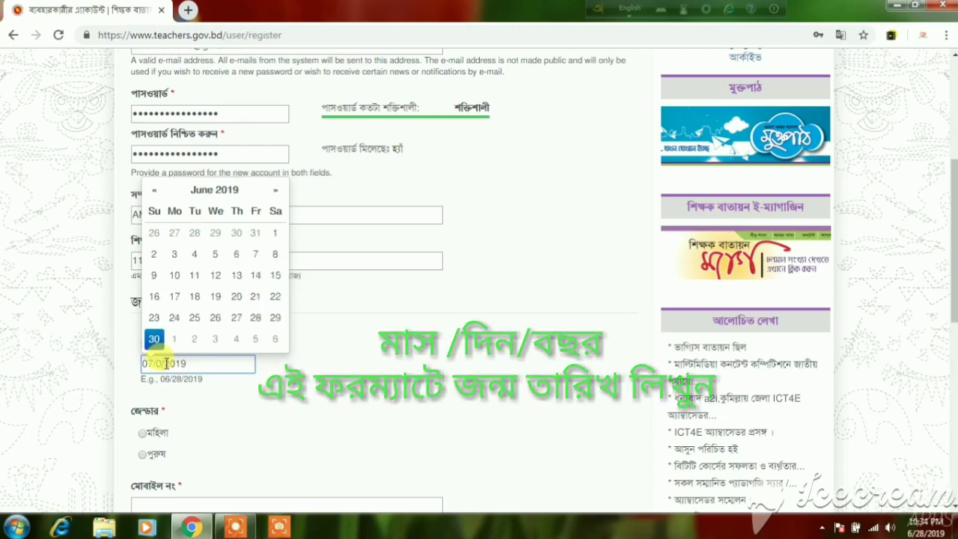
{"action": "type", "text": "1"}
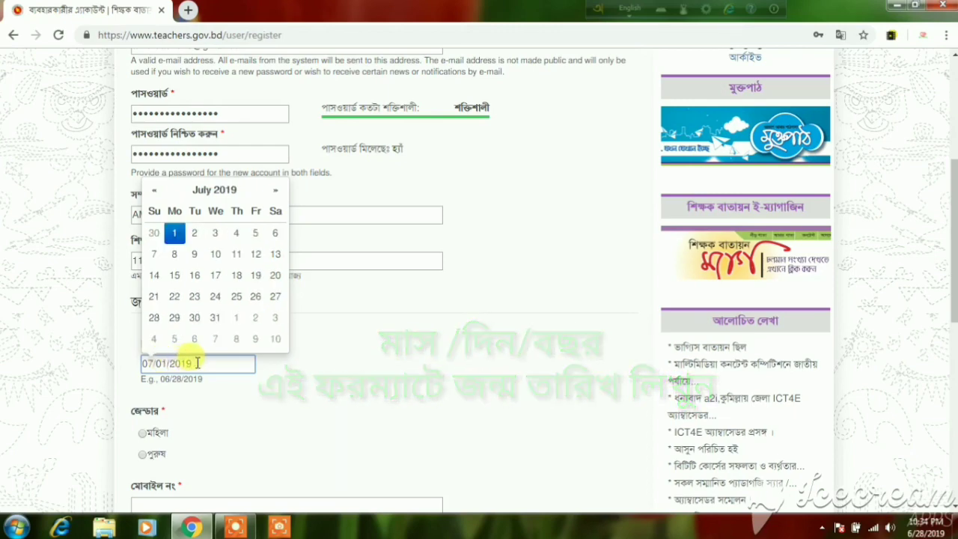
{"action": "key", "text": "BackSpace"}
{"action": "key", "text": "BackSpace"}
{"action": "key", "text": "BackSpace"}
{"action": "key", "text": "BackSpace"}
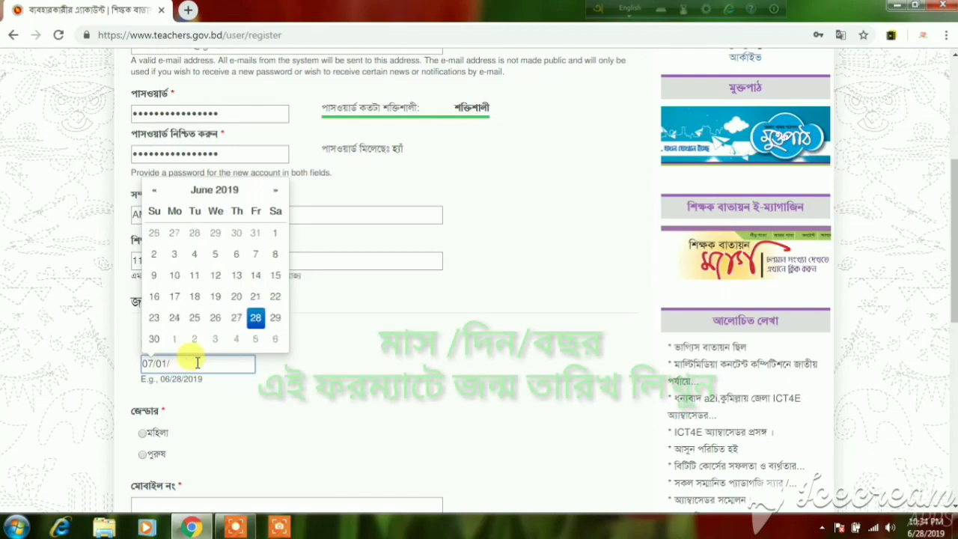
{"action": "type", "text": "9"}
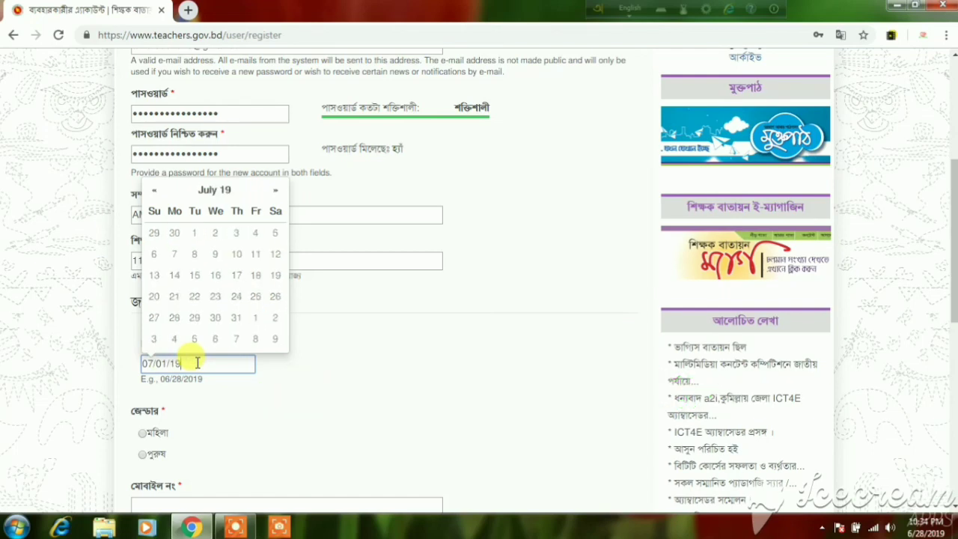
{"action": "type", "text": "85"}
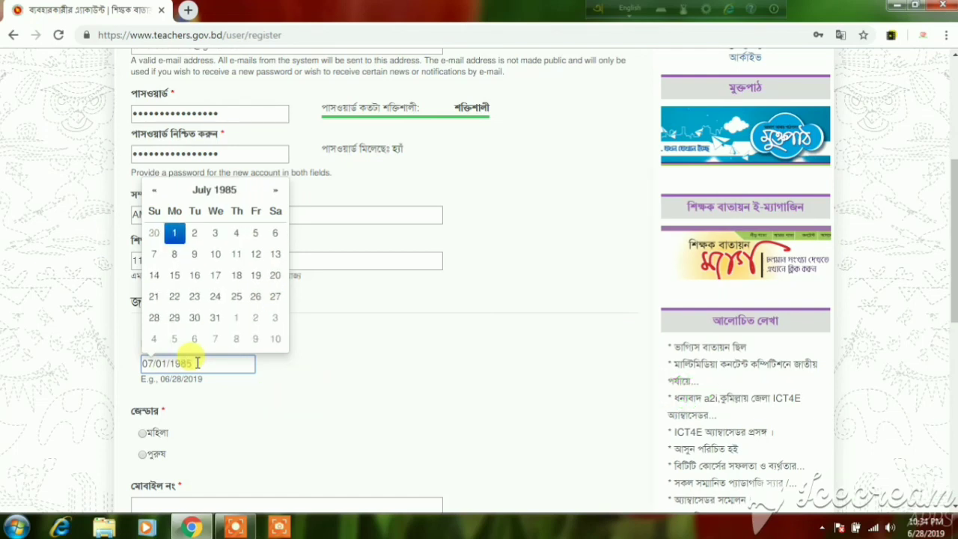
{"action": "left_click", "coordinate": [296, 386]}
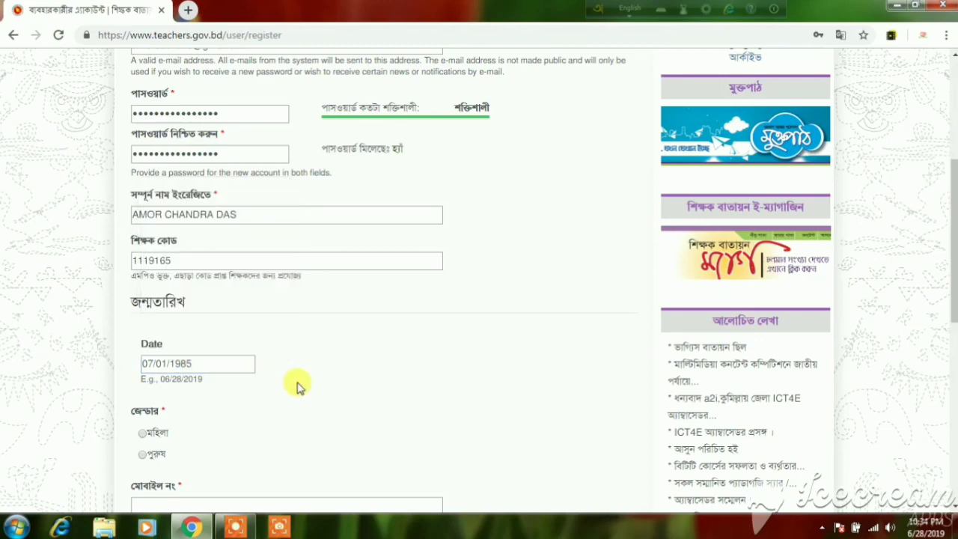
Select male gender, enter the 11-digit mobile number, and begin choosing a photo.
{"action": "scroll", "coordinate": [297, 386], "scroll_direction": "down", "scroll_amount": 2}
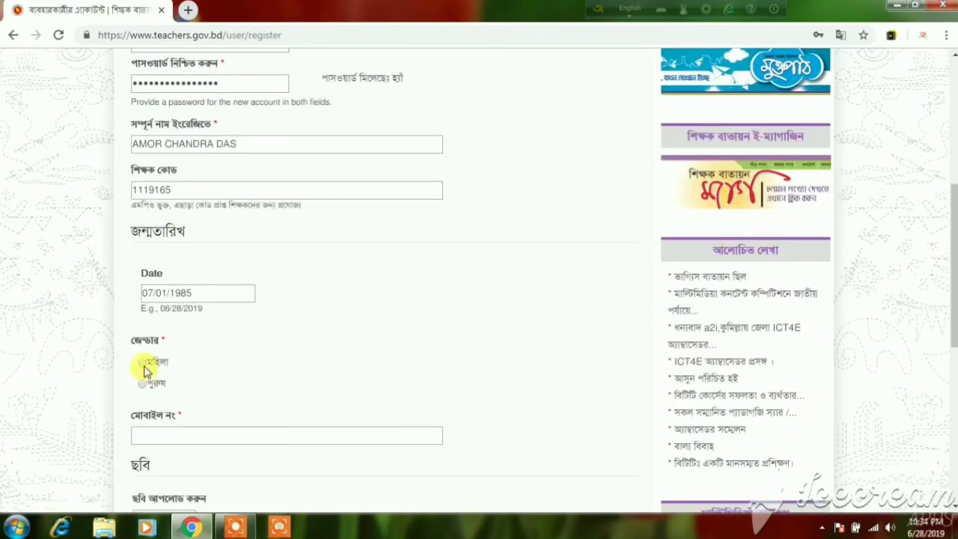
{"action": "left_click", "coordinate": [143, 383]}
{"action": "scroll", "coordinate": [293, 367], "scroll_direction": "down", "scroll_amount": 2}
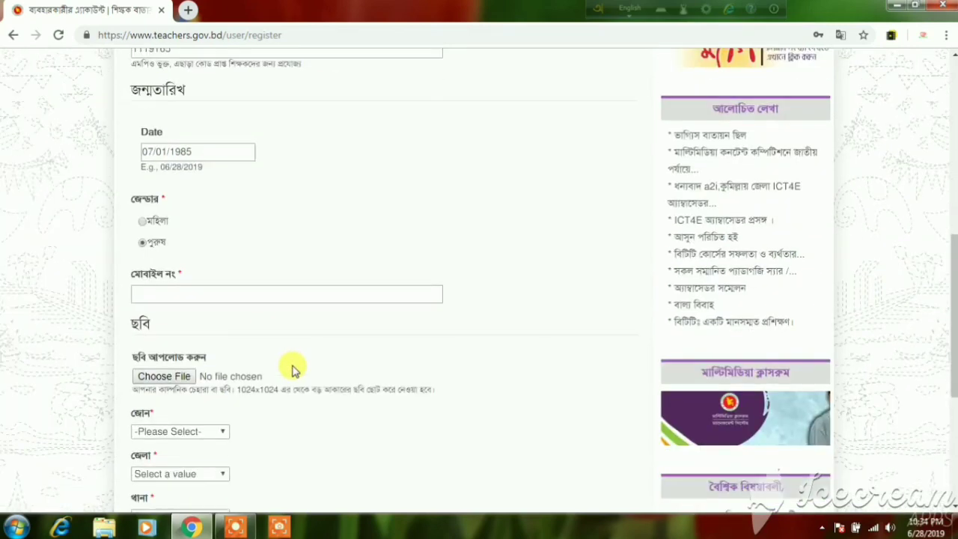
{"action": "left_click", "coordinate": [184, 296]}
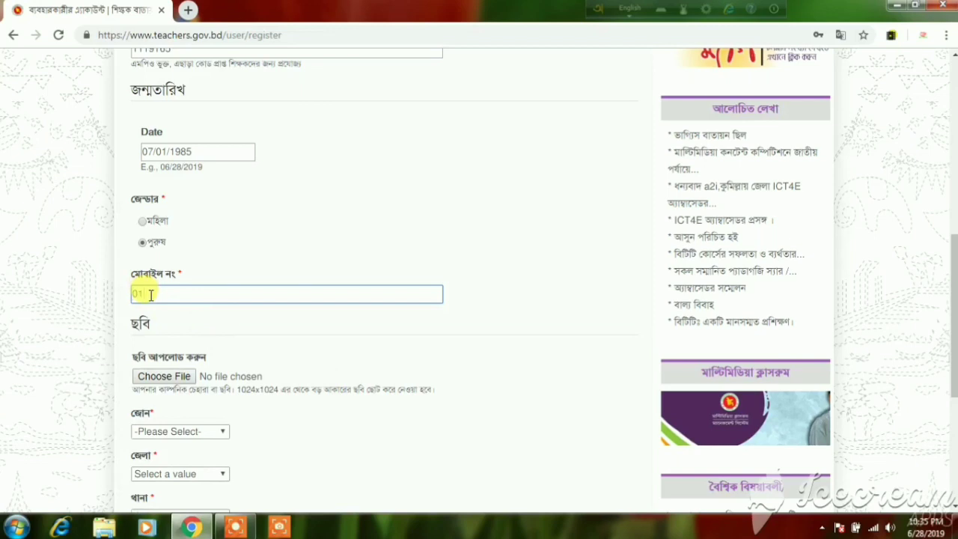
{"action": "left_click", "coordinate": [170, 375]}
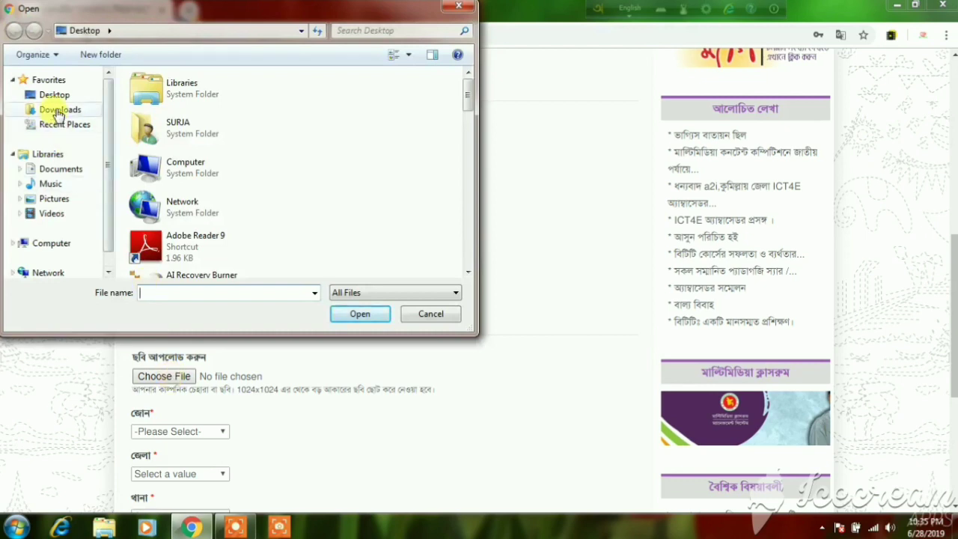
Attach photo DSC_2578 from the teacher folder on entertainment (D:).
{"action": "left_click", "coordinate": [57, 102]}
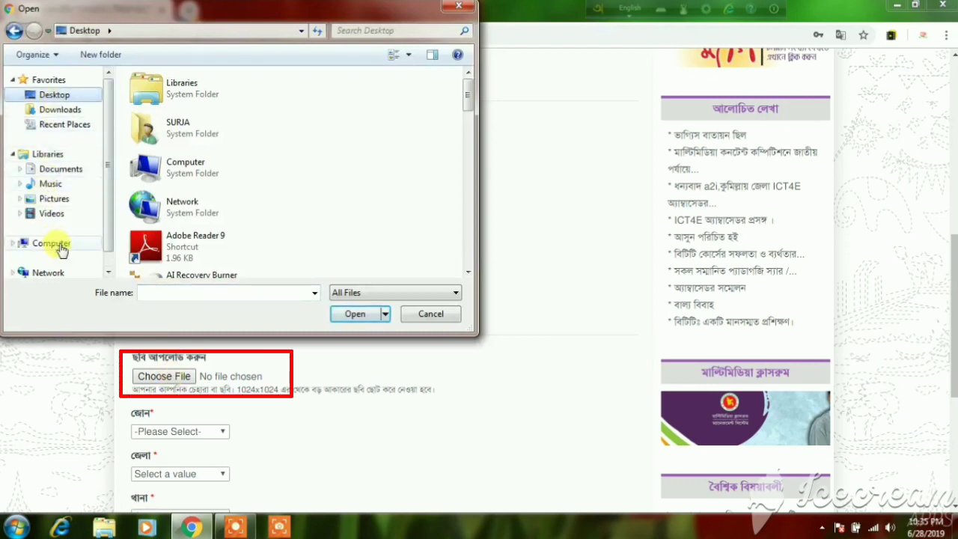
{"action": "scroll", "coordinate": [110, 247], "scroll_direction": "down", "scroll_amount": 1}
{"action": "left_click", "coordinate": [52, 222]}
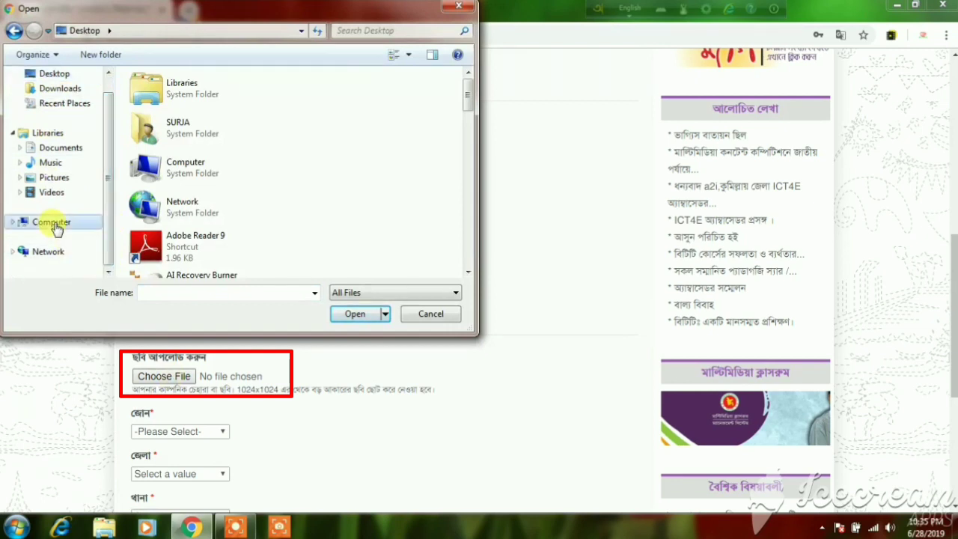
{"action": "double_click", "coordinate": [215, 154]}
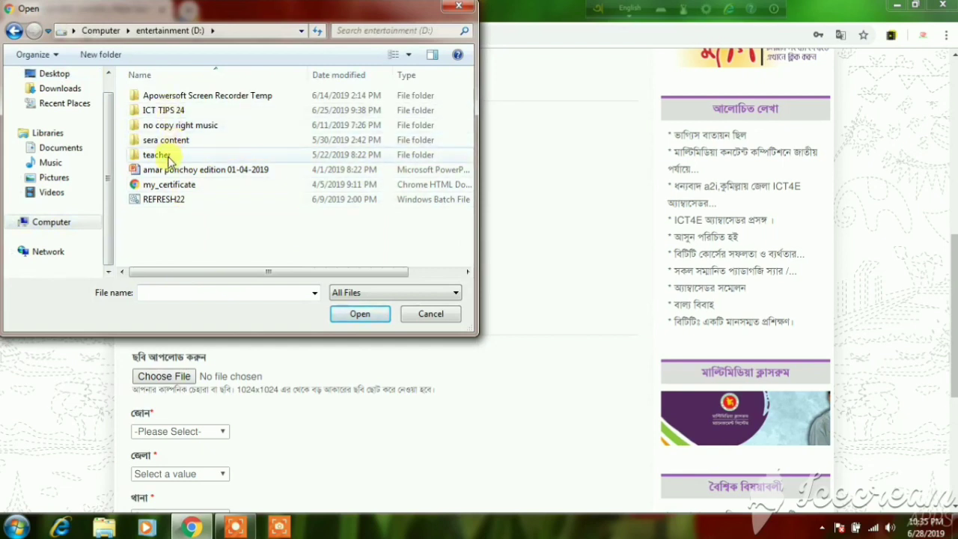
{"action": "left_click", "coordinate": [169, 158]}
{"action": "double_click", "coordinate": [168, 156]}
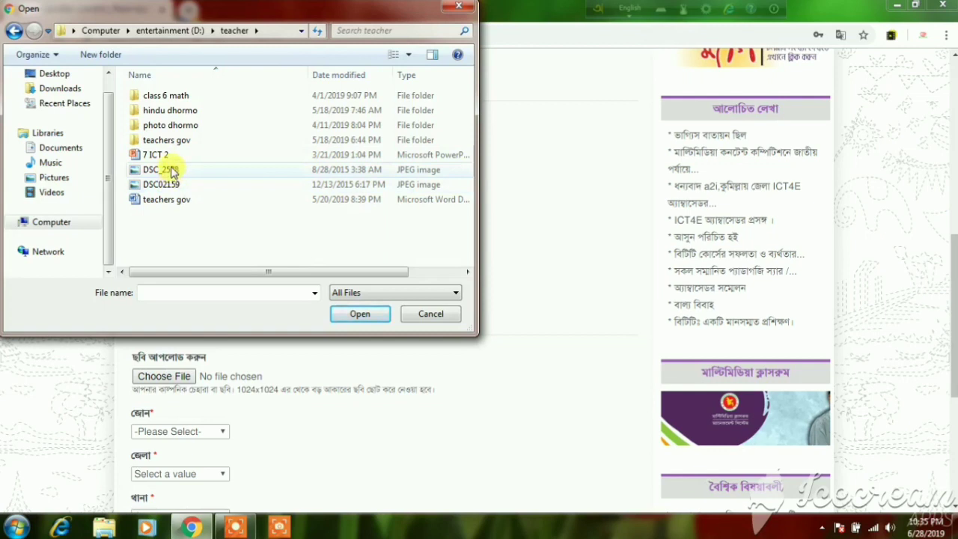
{"action": "left_click", "coordinate": [171, 170]}
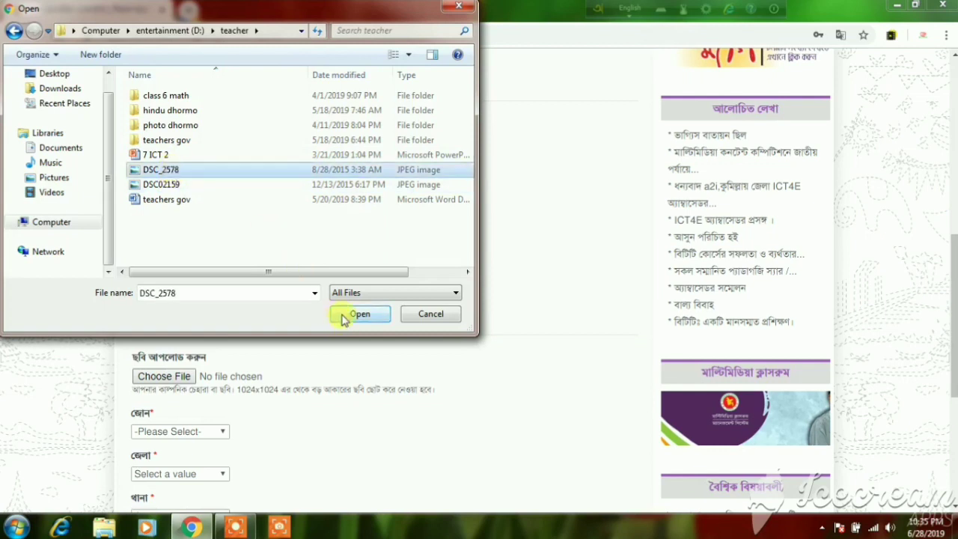
{"action": "left_click", "coordinate": [342, 316]}
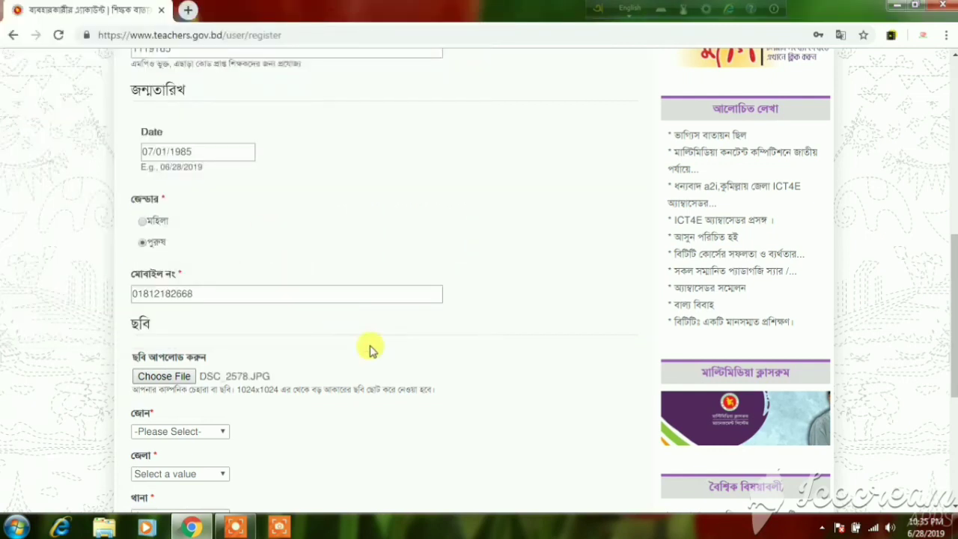
Set the zone dropdown to COMILLA.
{"action": "scroll", "coordinate": [380, 359], "scroll_direction": "down", "scroll_amount": 1}
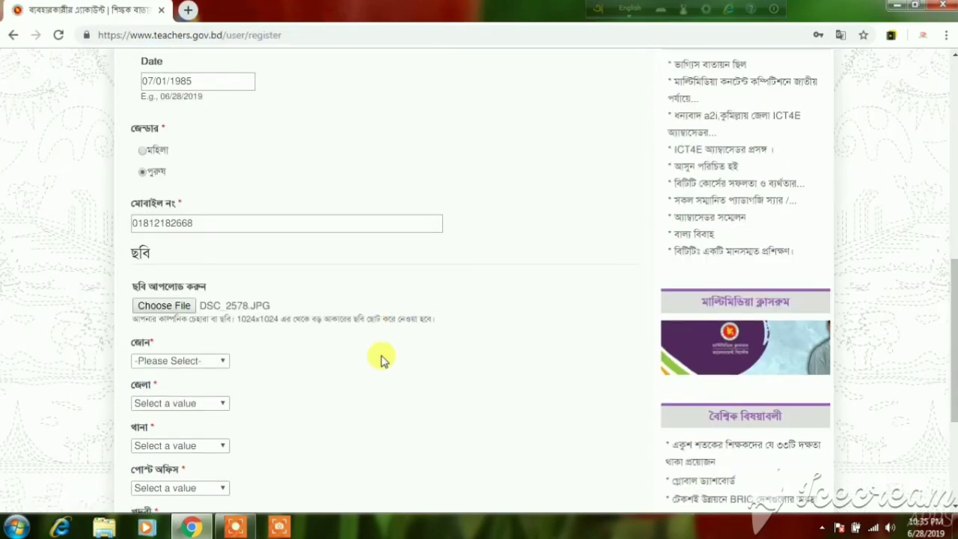
{"action": "left_click", "coordinate": [225, 362]}
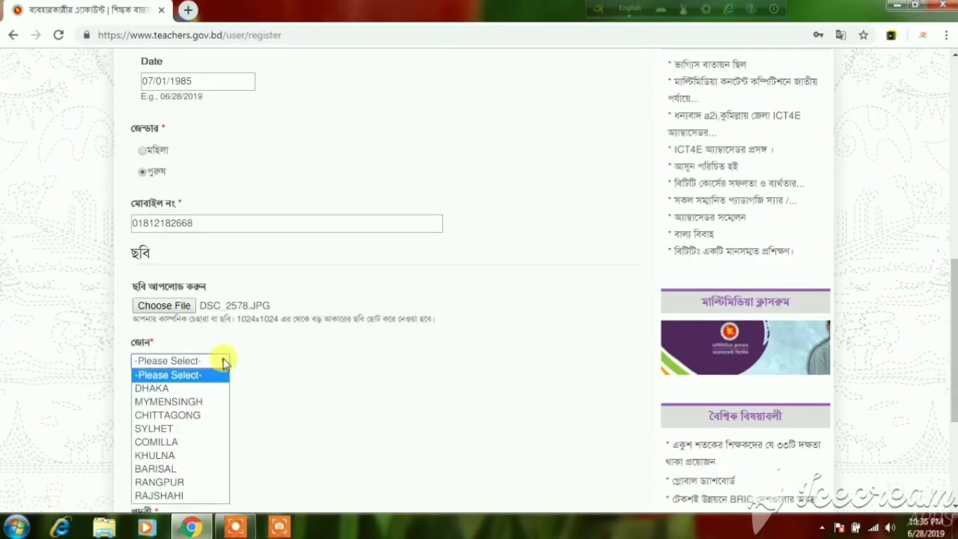
{"action": "left_click", "coordinate": [199, 442]}
Select CHANDPUR as the district once its list becomes available.
{"action": "scroll", "coordinate": [323, 359], "scroll_direction": "down", "scroll_amount": 3}
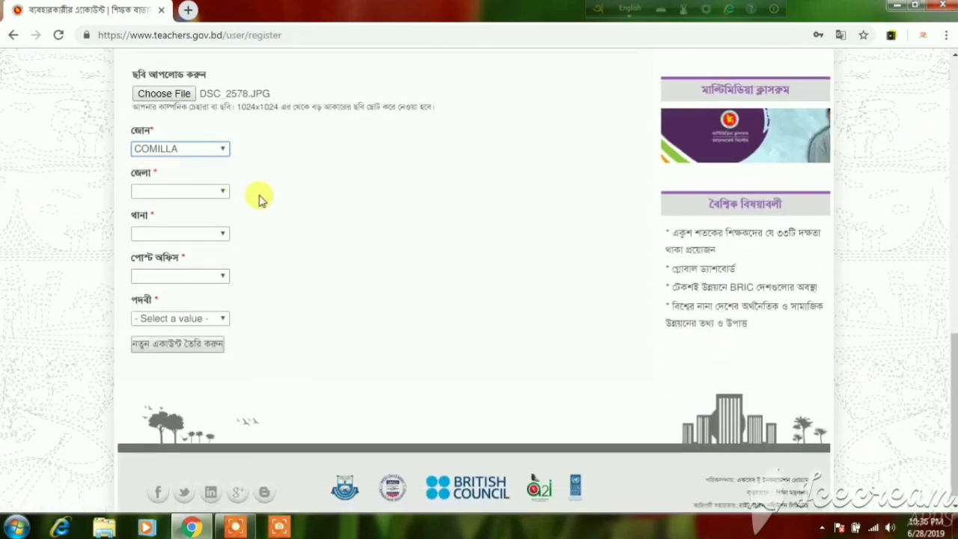
{"action": "left_click", "coordinate": [224, 193]}
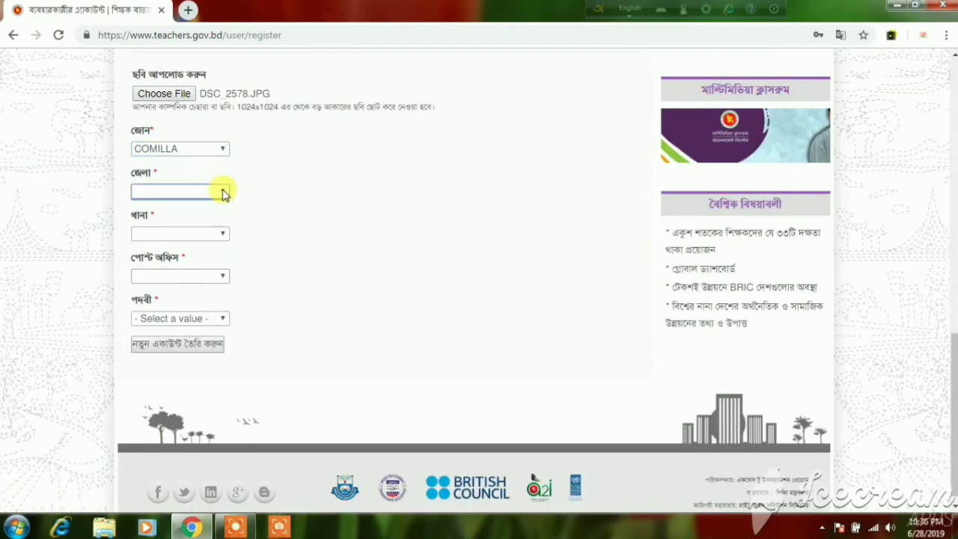
{"action": "left_click", "coordinate": [317, 189]}
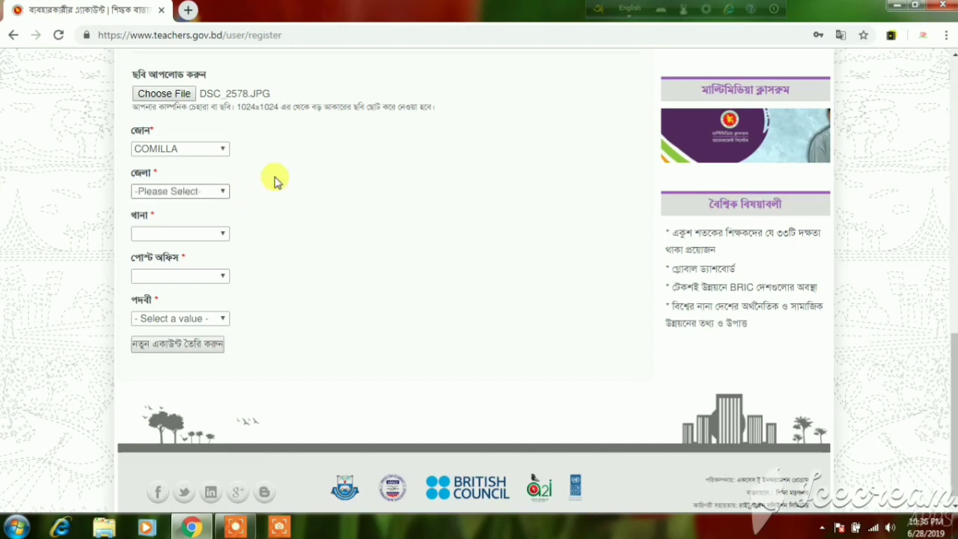
{"action": "left_click", "coordinate": [223, 192]}
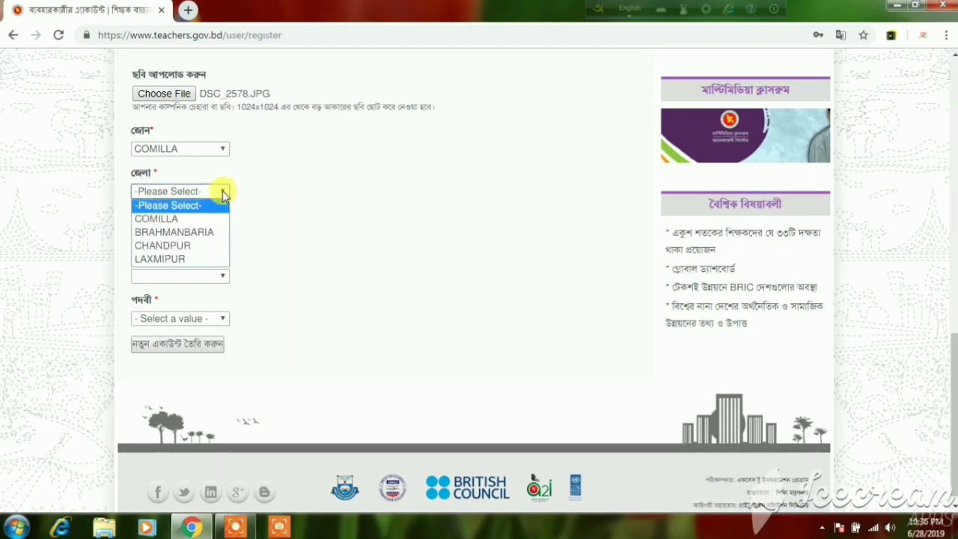
{"action": "left_click", "coordinate": [207, 252]}
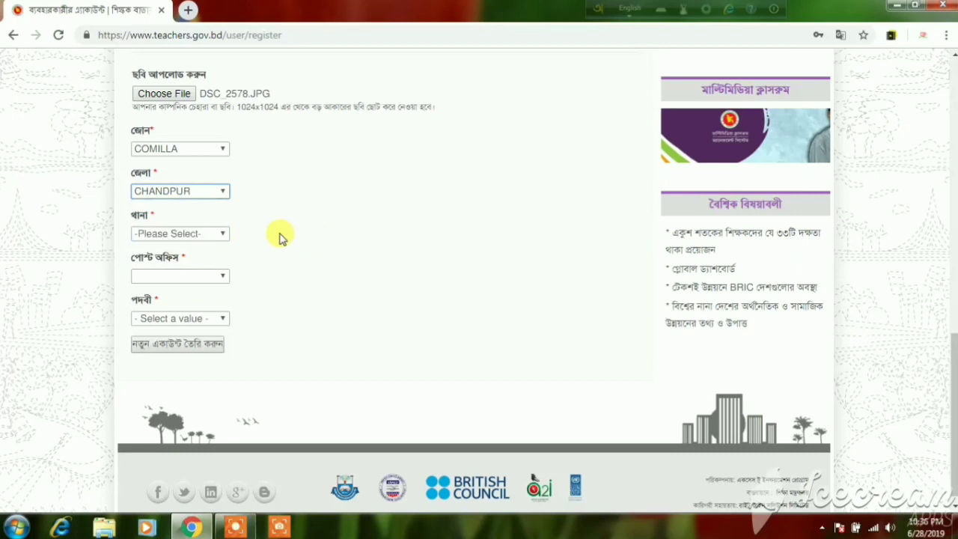
Set the thana to FARIDGANJ and the post office to PAIKPARA.
{"action": "left_click", "coordinate": [220, 234]}
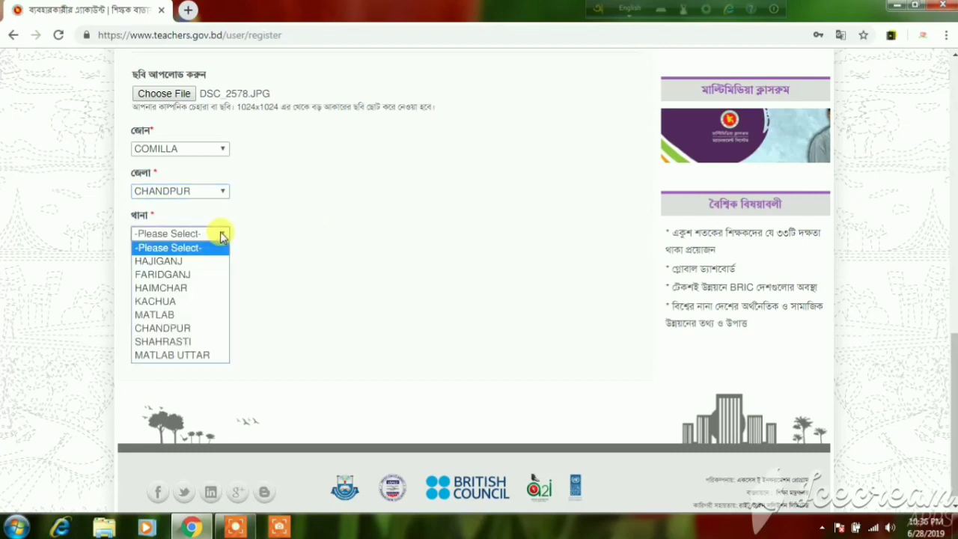
{"action": "left_click", "coordinate": [196, 279]}
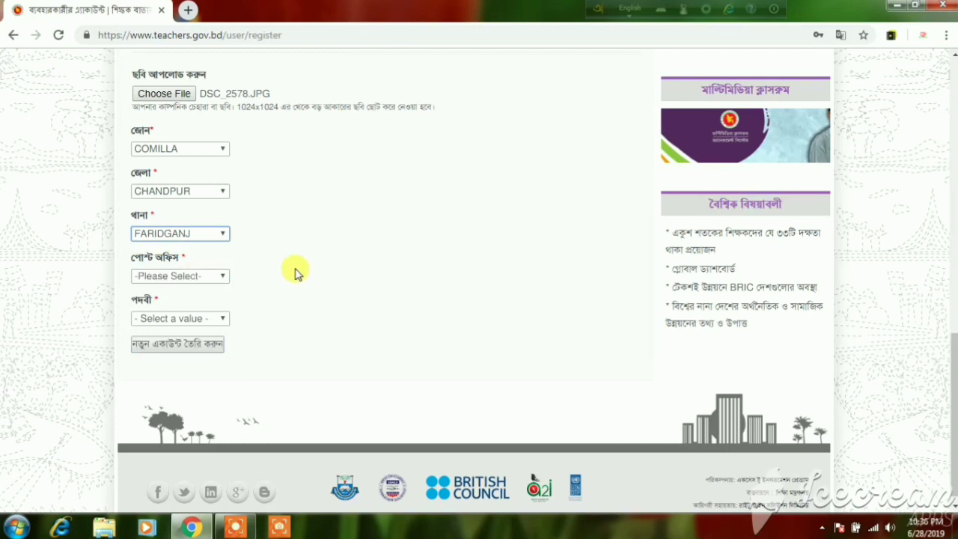
{"action": "left_click", "coordinate": [224, 277]}
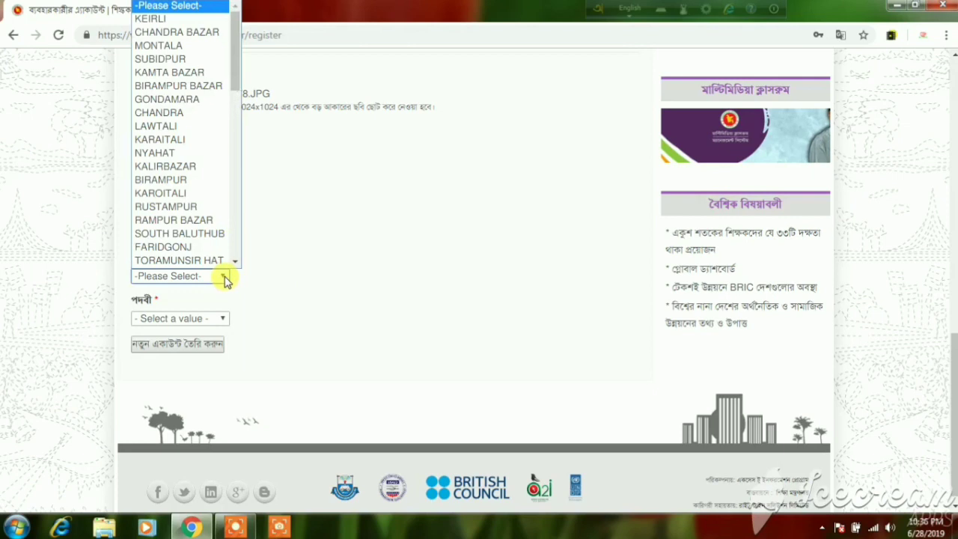
{"action": "key", "text": "p"}
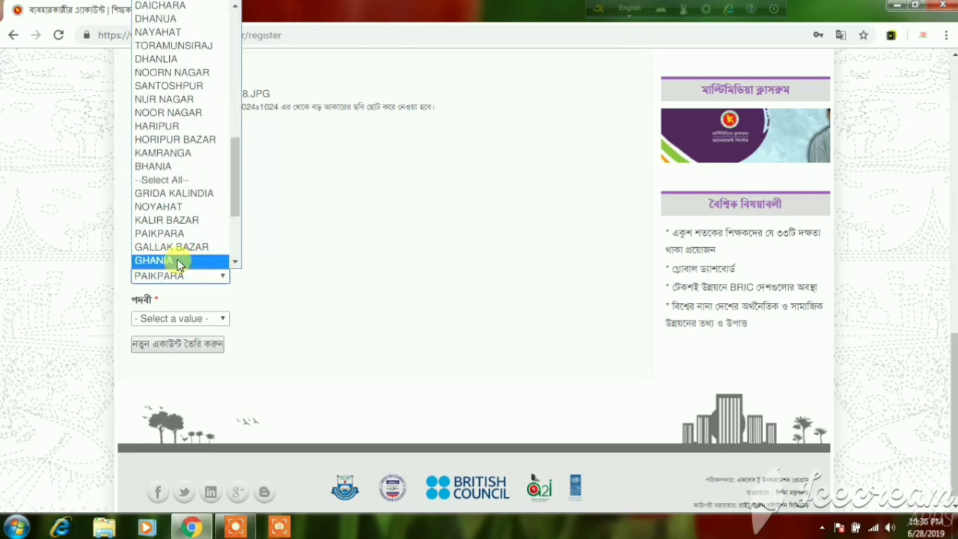
{"action": "left_click", "coordinate": [180, 232]}
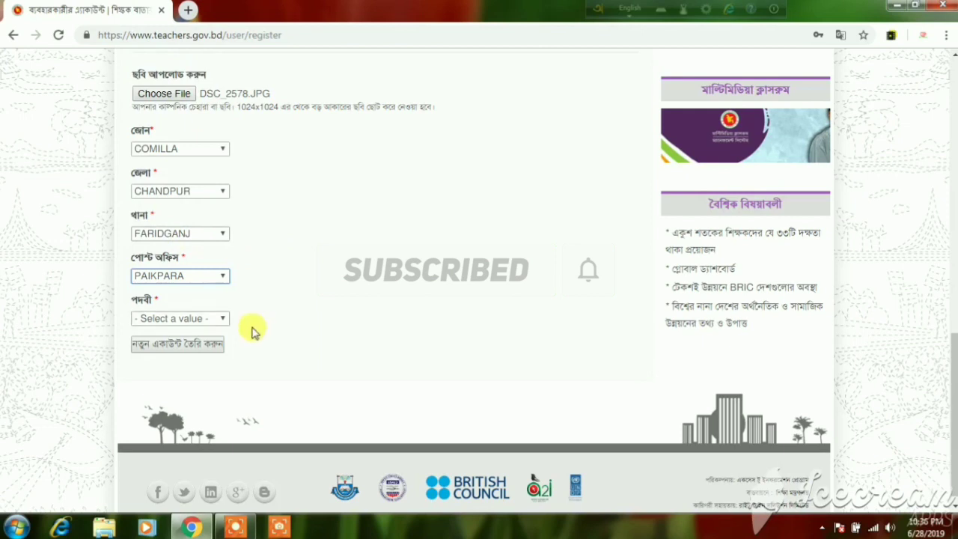
Choose designation সহকারী শিক্ষক and submit the new account registration.
{"action": "left_click", "coordinate": [224, 319]}
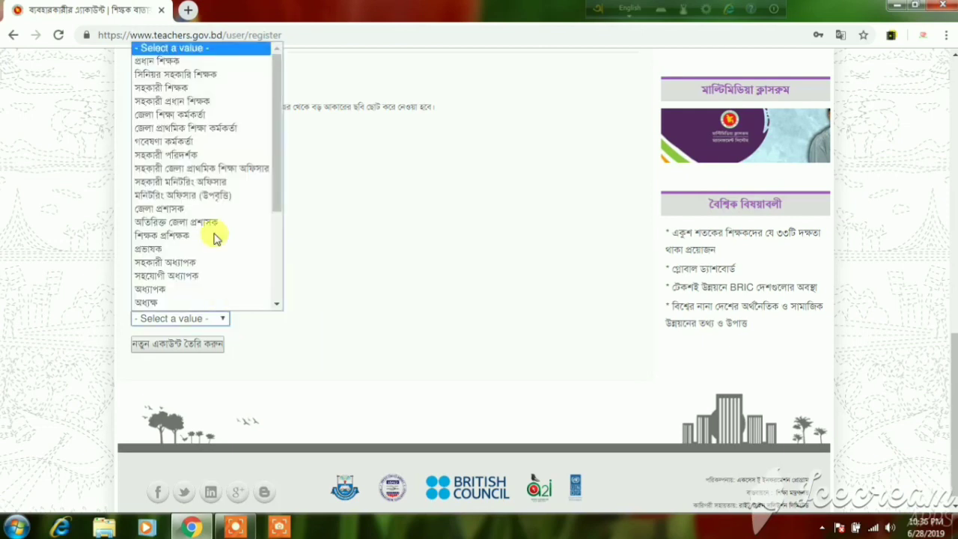
{"action": "left_click", "coordinate": [196, 93]}
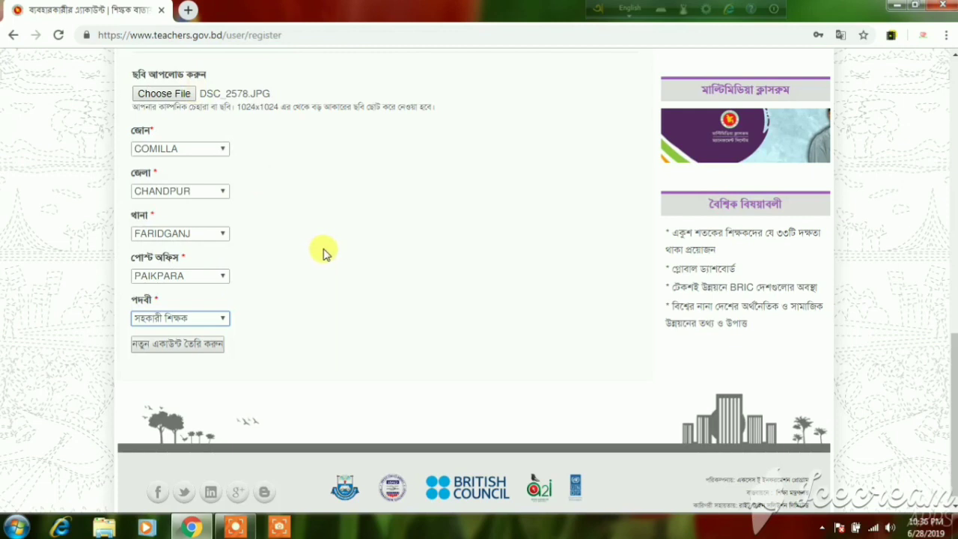
{"action": "left_click", "coordinate": [175, 346]}
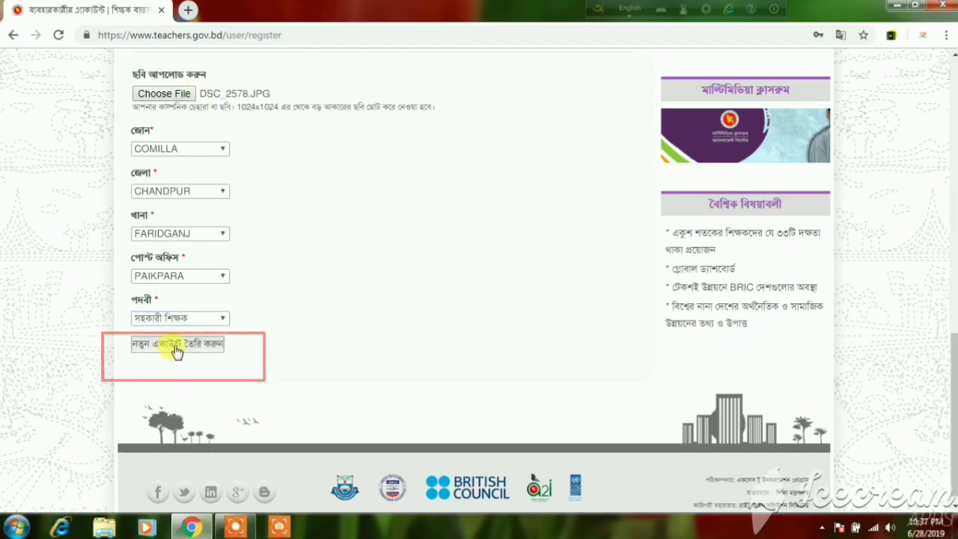